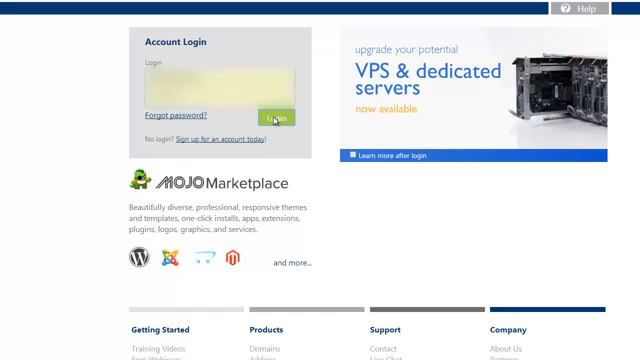
Sign in to Bluehost and launch the File Manager at the public_html web root.
{"action": "left_click", "coordinate": [275, 119]}
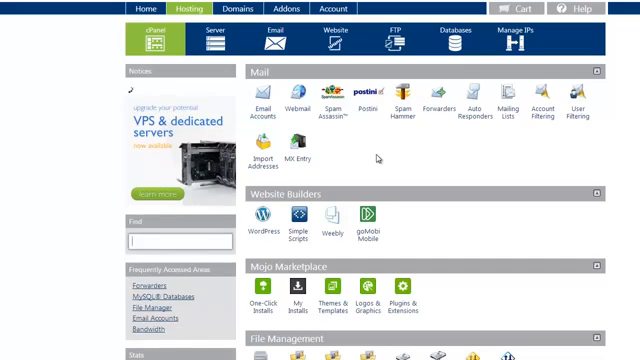
{"action": "scroll", "coordinate": [375, 156], "scroll_direction": "down", "scroll_amount": 4}
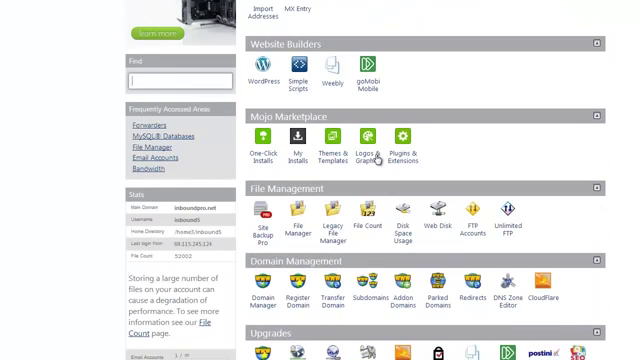
{"action": "left_click", "coordinate": [298, 228]}
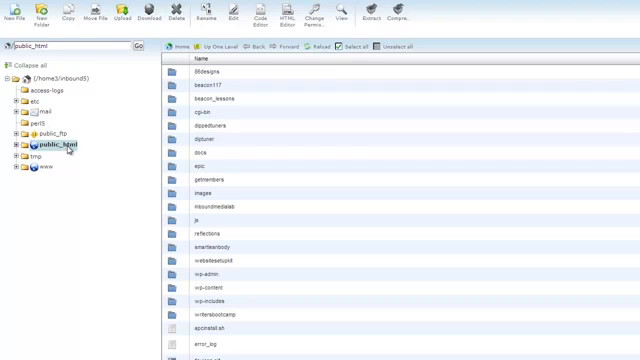
Expand public_html in the folder tree and enter 'landing' as a new folder name.
{"action": "left_click", "coordinate": [17, 146]}
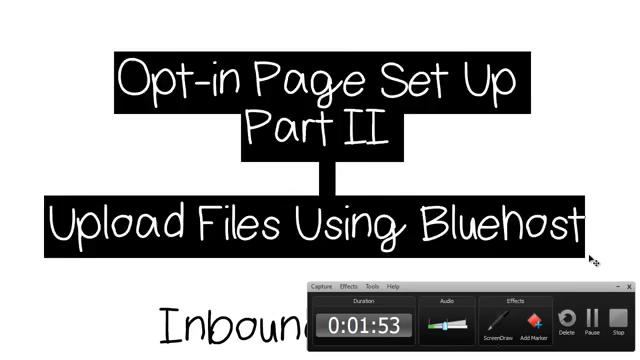
{"action": "left_click", "coordinate": [593, 260]}
{"action": "type", "text": "inboundpro."}
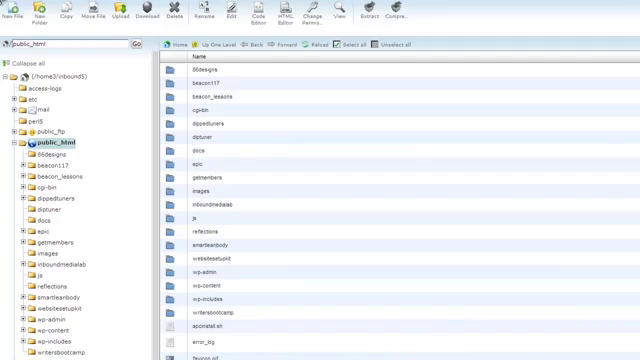
Create the landing folder inside public_html and enter it.
{"action": "left_click", "coordinate": [40, 18]}
{"action": "type", "text": "landing"}
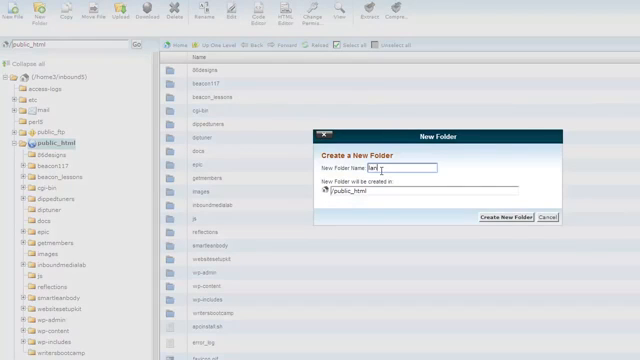
{"action": "left_click", "coordinate": [506, 217]}
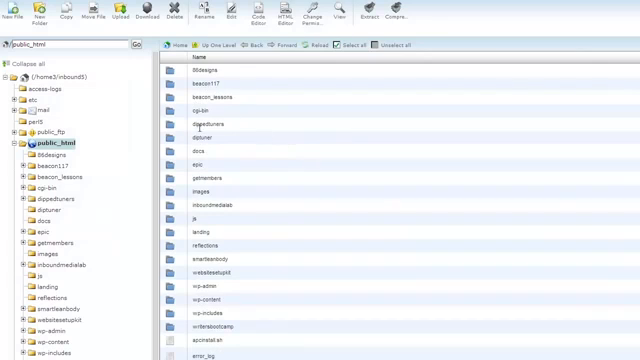
{"action": "left_click", "coordinate": [204, 233]}
{"action": "left_click", "coordinate": [204, 233]}
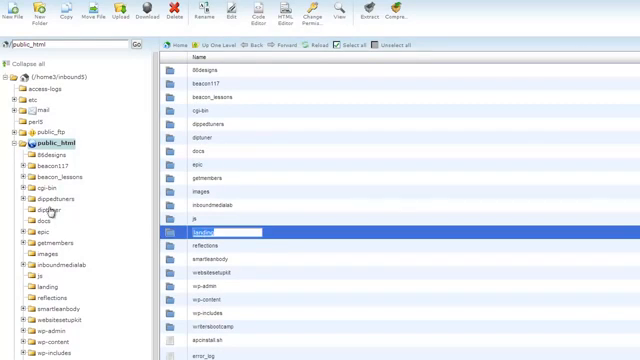
{"action": "left_click", "coordinate": [47, 287]}
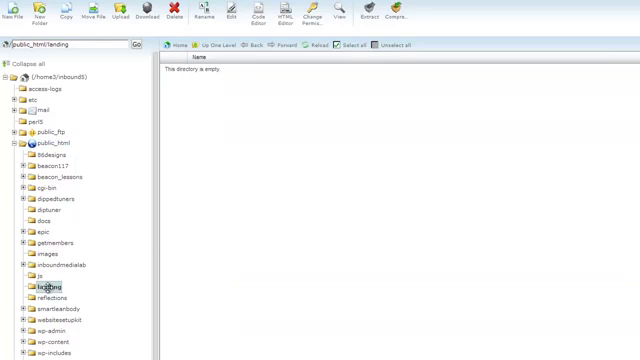
{"action": "left_click_drag", "start_coordinate": [220, 69], "coordinate": [165, 69]}
{"action": "left_click", "coordinate": [246, 86]}
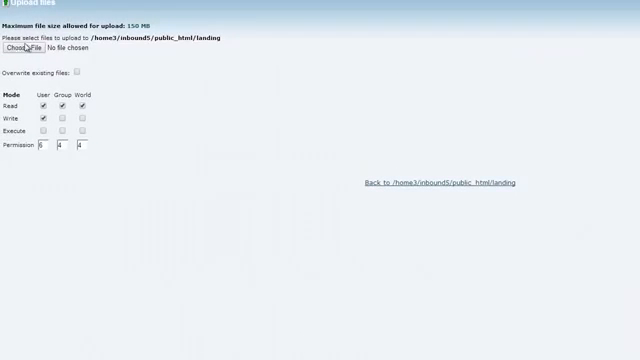
Upload index.html from the landing-page-HTML-template folder into landing.
{"action": "left_click", "coordinate": [24, 47]}
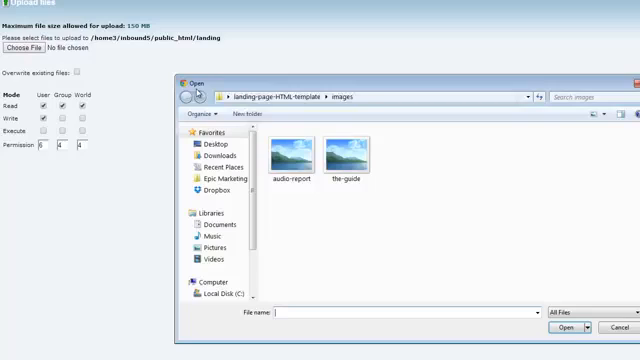
{"action": "left_click", "coordinate": [278, 97]}
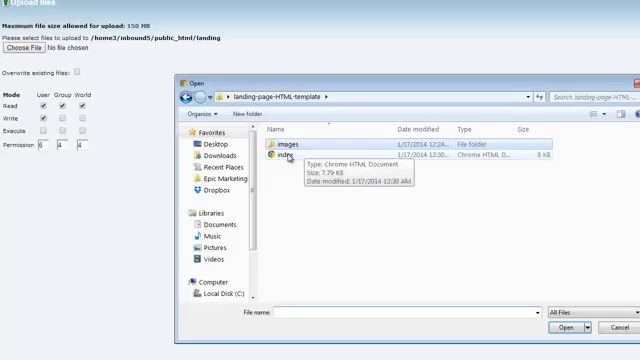
{"action": "left_click", "coordinate": [287, 155]}
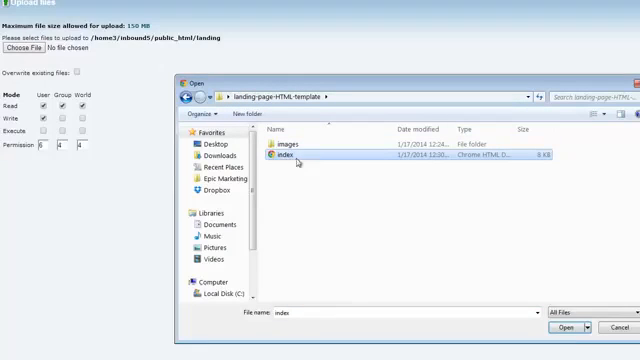
{"action": "left_click", "coordinate": [565, 330]}
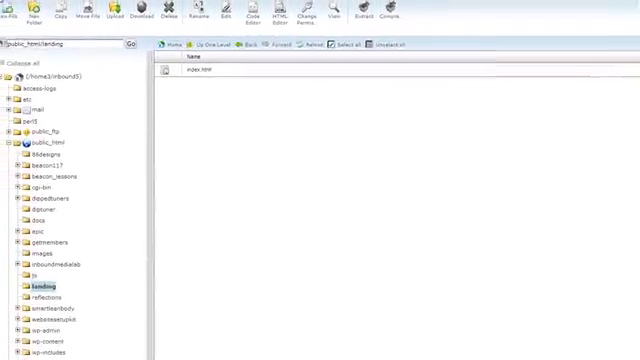
Create an images folder inside landing and enter the empty folder.
{"action": "left_click", "coordinate": [45, 15]}
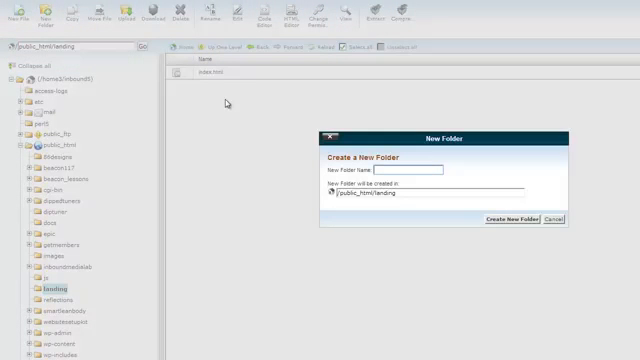
{"action": "type", "text": "images"}
{"action": "left_click", "coordinate": [512, 219]}
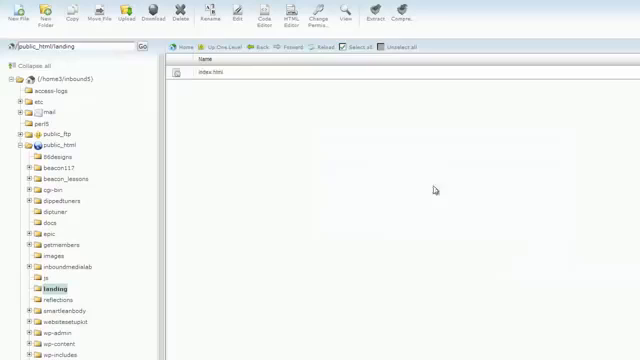
{"action": "left_click", "coordinate": [206, 72]}
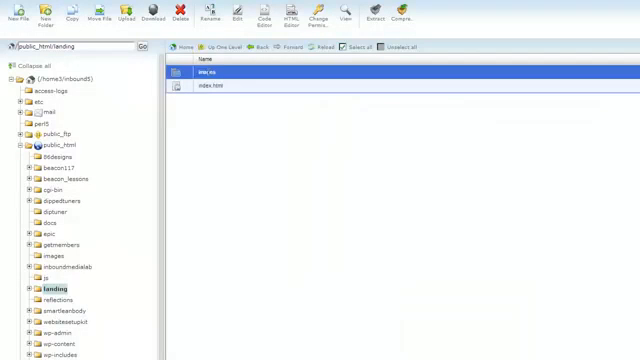
{"action": "left_click", "coordinate": [30, 289]}
{"action": "left_click", "coordinate": [55, 300]}
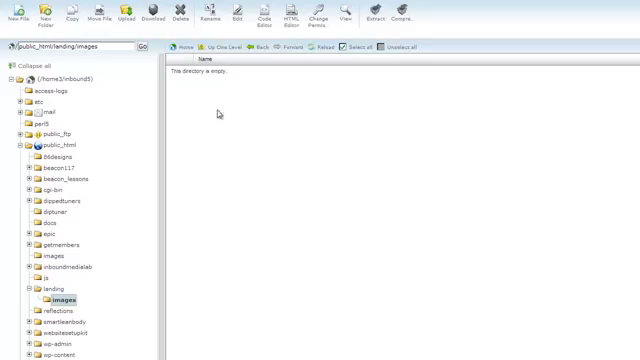
{"action": "left_click_drag", "start_coordinate": [228, 72], "coordinate": [172, 72]}
{"action": "left_click", "coordinate": [185, 82]}
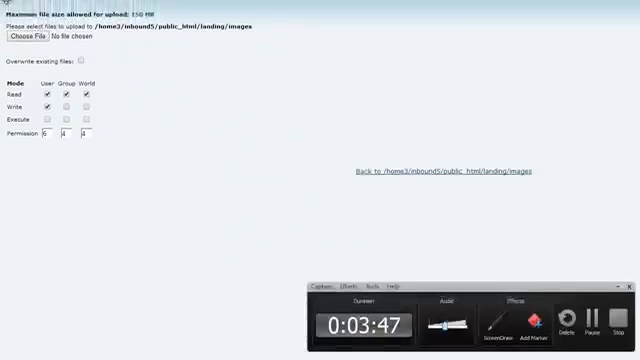
Upload audio-report from the template's images folder into landing/images.
{"action": "left_click", "coordinate": [27, 50]}
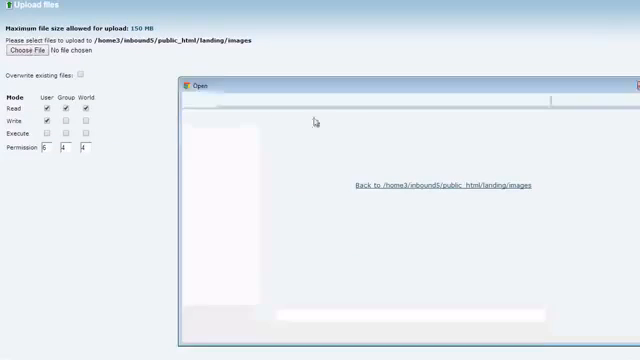
{"action": "left_click", "coordinate": [291, 147]}
{"action": "double_click", "coordinate": [294, 148]}
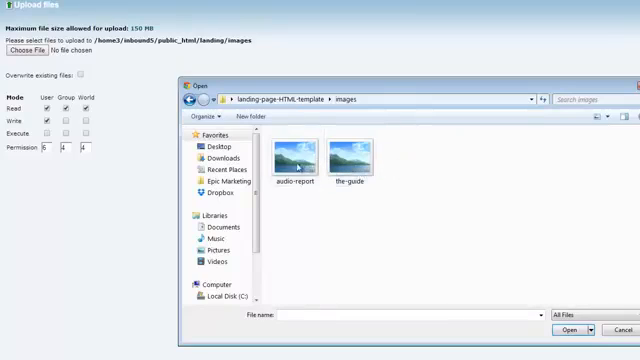
{"action": "left_click", "coordinate": [295, 162]}
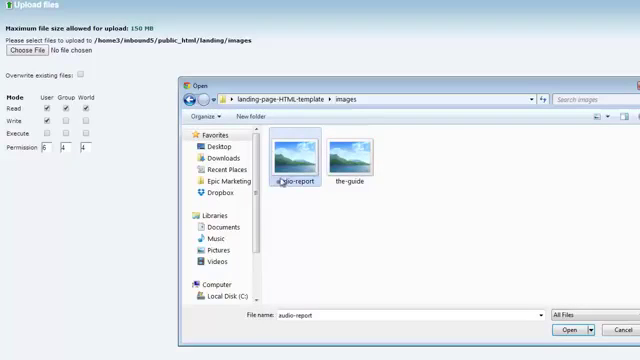
{"action": "left_click", "coordinate": [569, 330]}
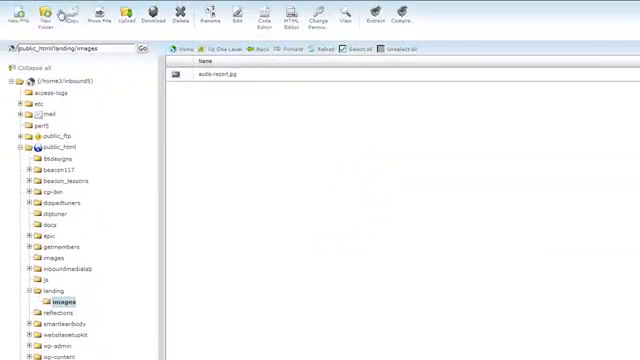
View the landing folder to confirm it holds index.html and the images folder.
{"action": "left_click", "coordinate": [54, 290]}
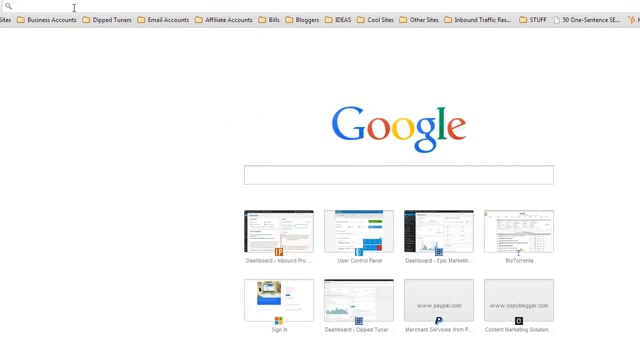
{"action": "type", "text": "inboundpr"}
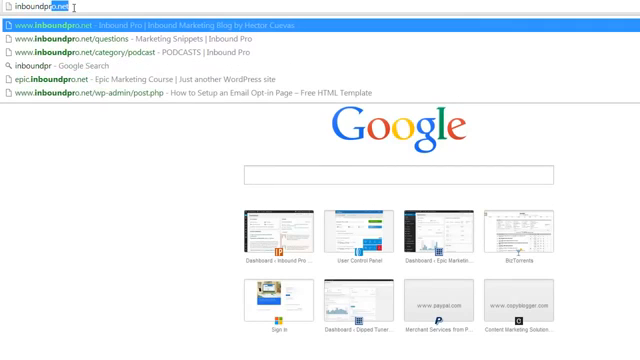
{"action": "type", "text": "o.net/"}
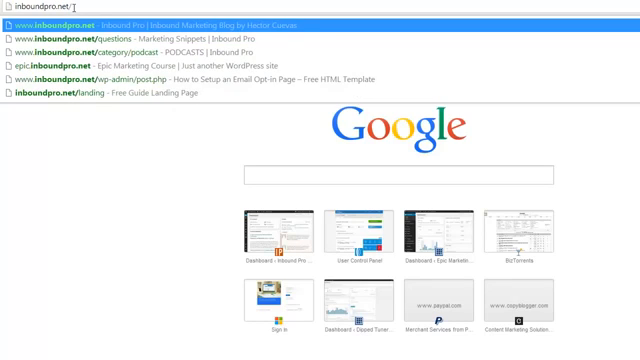
{"action": "type", "text": "landing"}
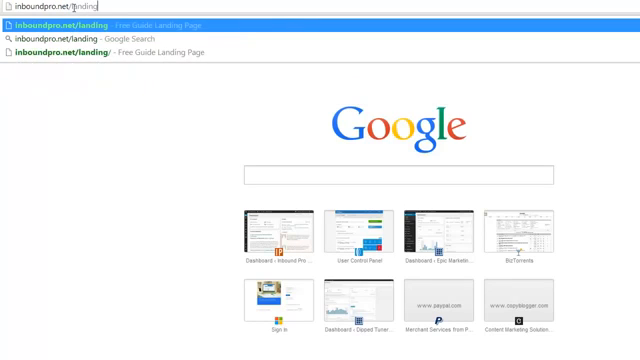
Load inboundpro.net/landing live and check the page headline.
{"action": "key", "text": "Return"}
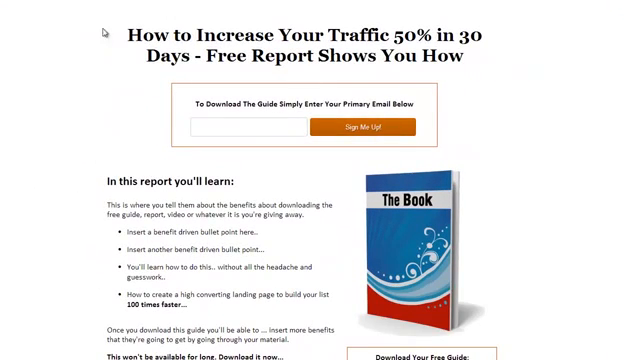
{"action": "mouse_move", "coordinate": [128, 38]}
{"action": "left_mouse_down"}
{"action": "mouse_move", "coordinate": [477, 36]}
{"action": "mouse_move", "coordinate": [470, 56]}
{"action": "left_mouse_up"}
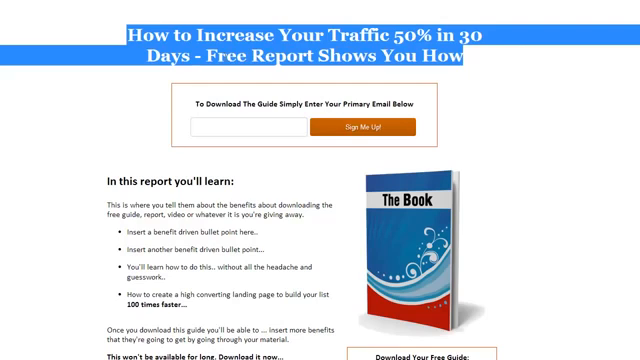
{"action": "left_click", "coordinate": [477, 88]}
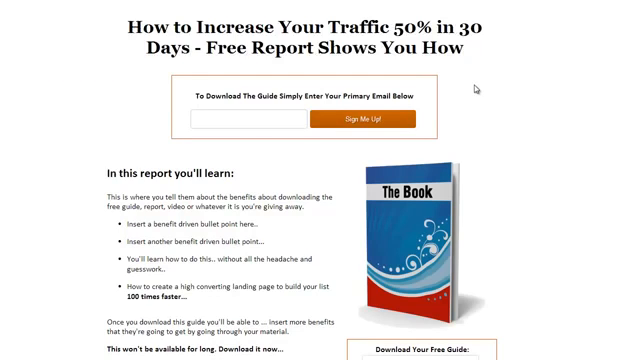
{"action": "scroll", "coordinate": [470, 88], "scroll_direction": "down", "scroll_amount": 2}
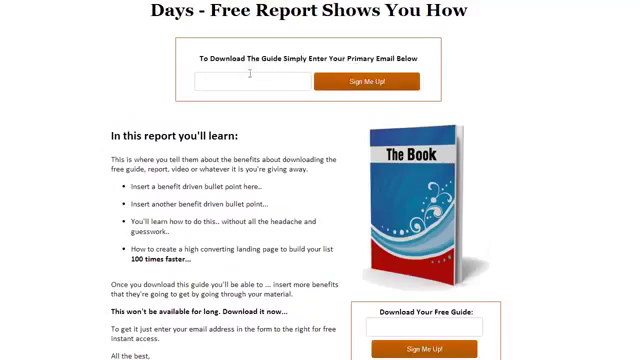
Submit the autofilled email address through the Sign Me Up! form as a test signup.
{"action": "left_click", "coordinate": [250, 80]}
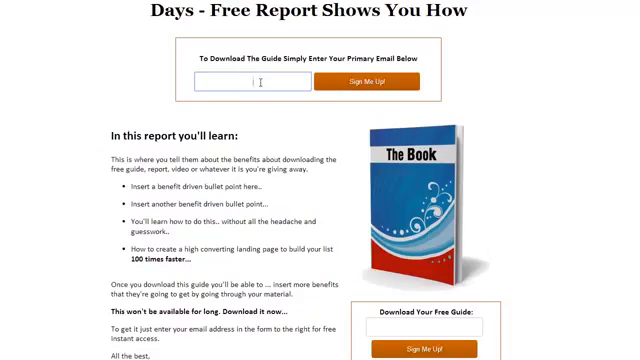
{"action": "type", "text": "he"}
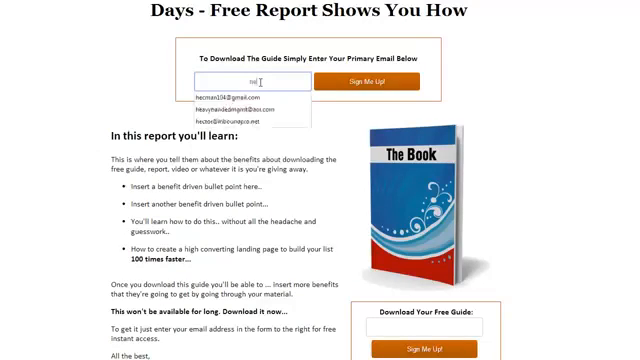
{"action": "type", "text": "ctor"}
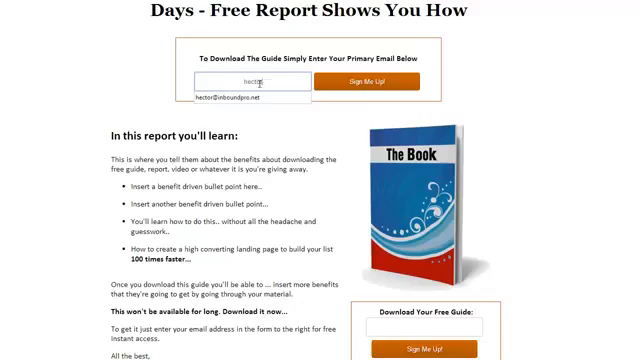
{"action": "left_click", "coordinate": [250, 97]}
{"action": "left_click", "coordinate": [368, 82]}
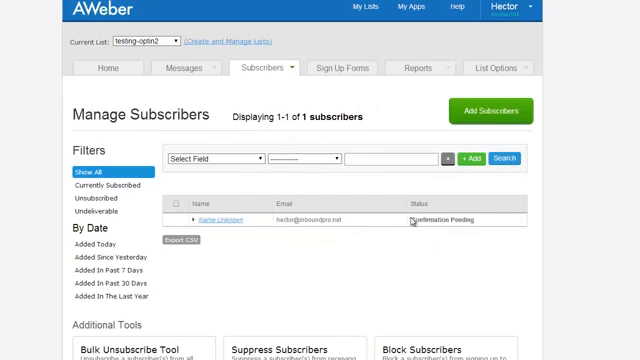
Highlight the test subscriber's Confirmation Pending status in the testing-optin2 list.
{"action": "left_click_drag", "start_coordinate": [410, 219], "coordinate": [485, 221]}
{"action": "left_click", "coordinate": [438, 232]}
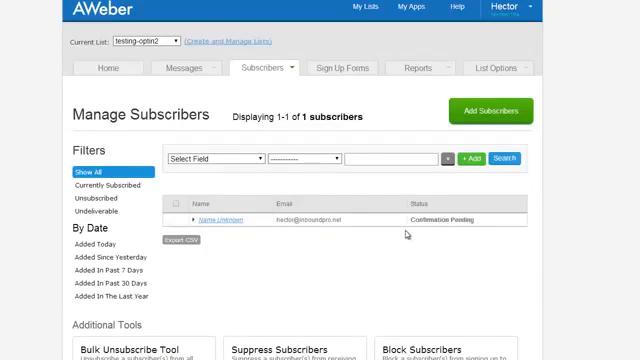